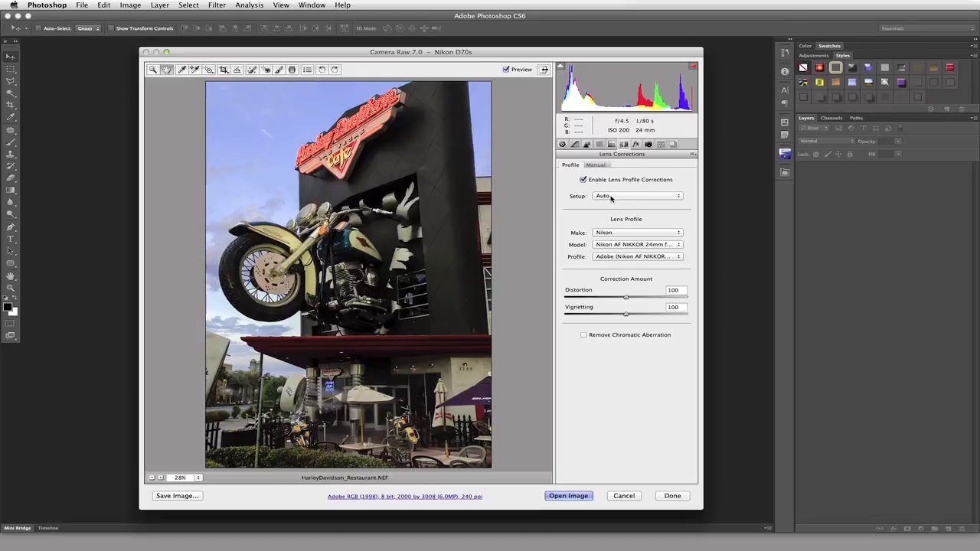
Step: Review the available setup, lens make, model and profile choices, keeping Auto, Nikon and the AF NIKKOR 24mm f/2.8D profile
click(615, 197)
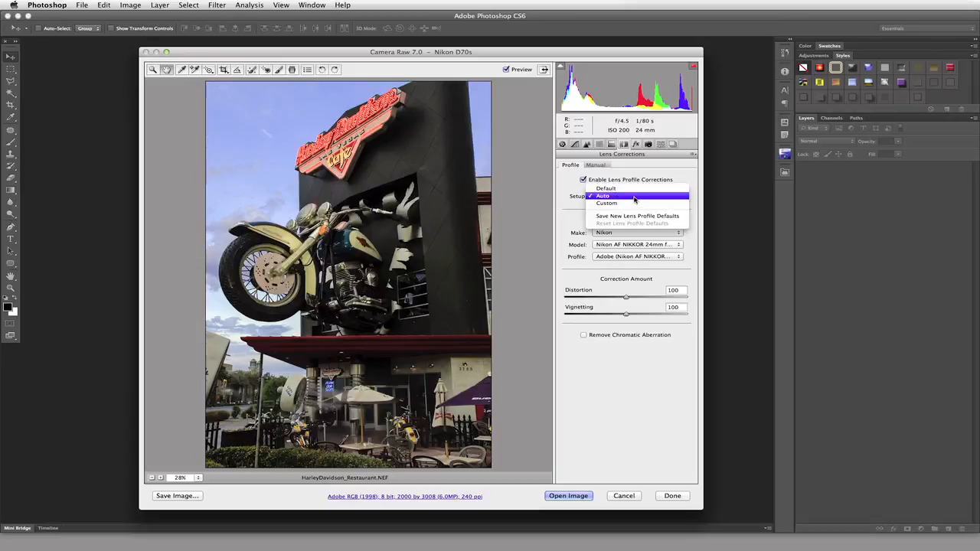
click(635, 197)
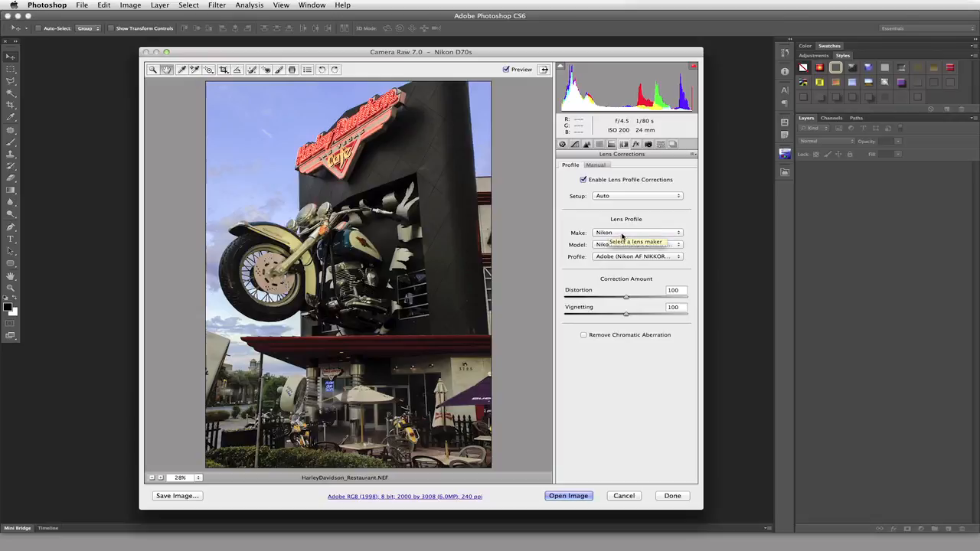
click(625, 233)
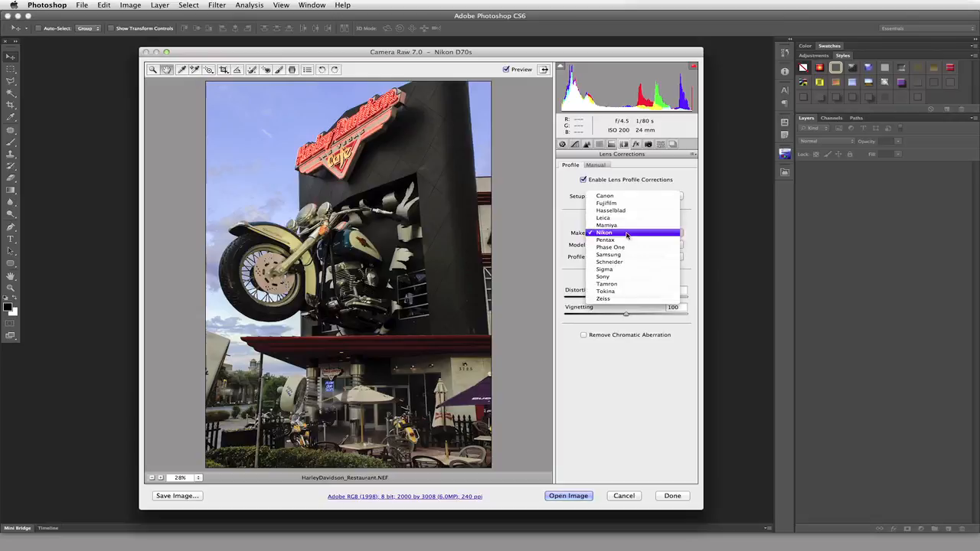
click(626, 233)
click(641, 247)
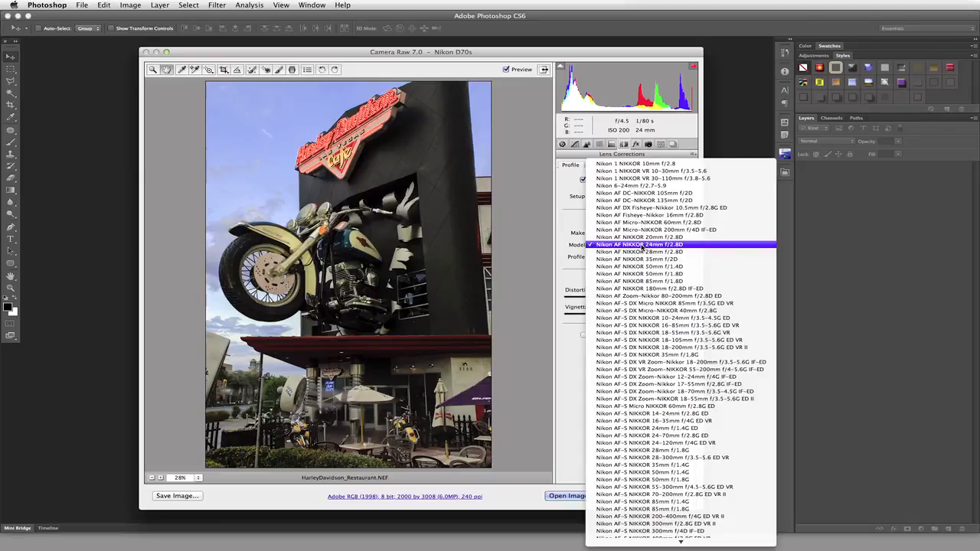
click(642, 246)
click(653, 258)
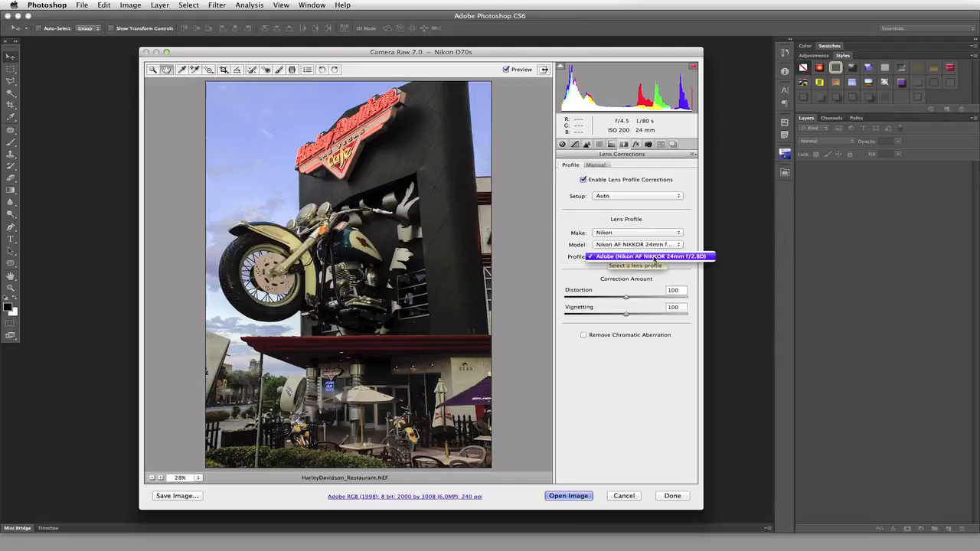
click(647, 257)
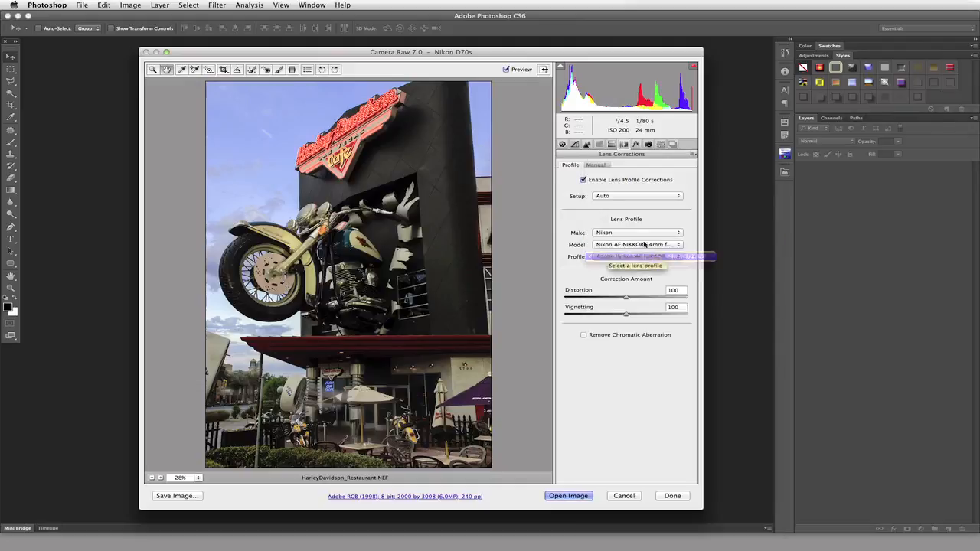
click(645, 257)
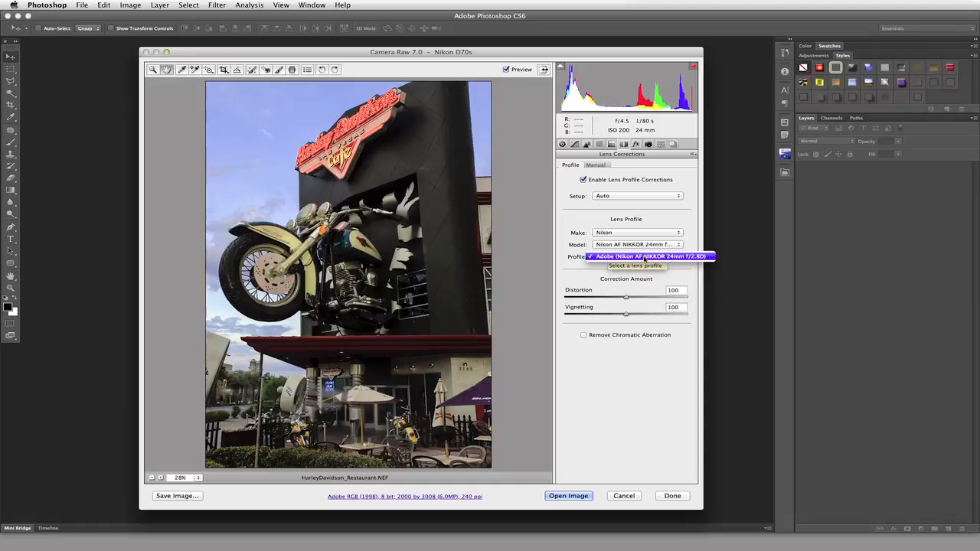
click(646, 257)
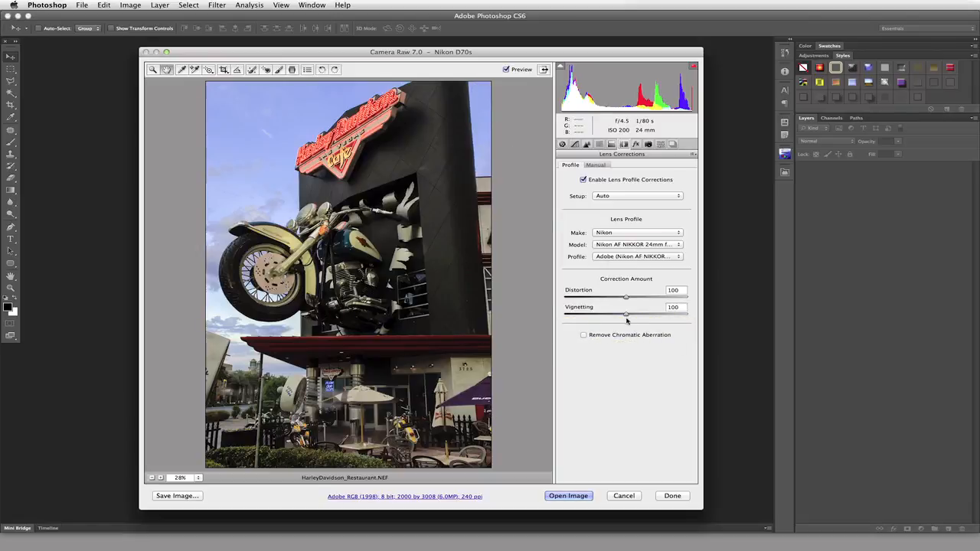
Step: Try the profile's vignetting correction amount at 200 and 0, and return both vignetting and distortion correction to 100
drag(627, 315, 706, 313)
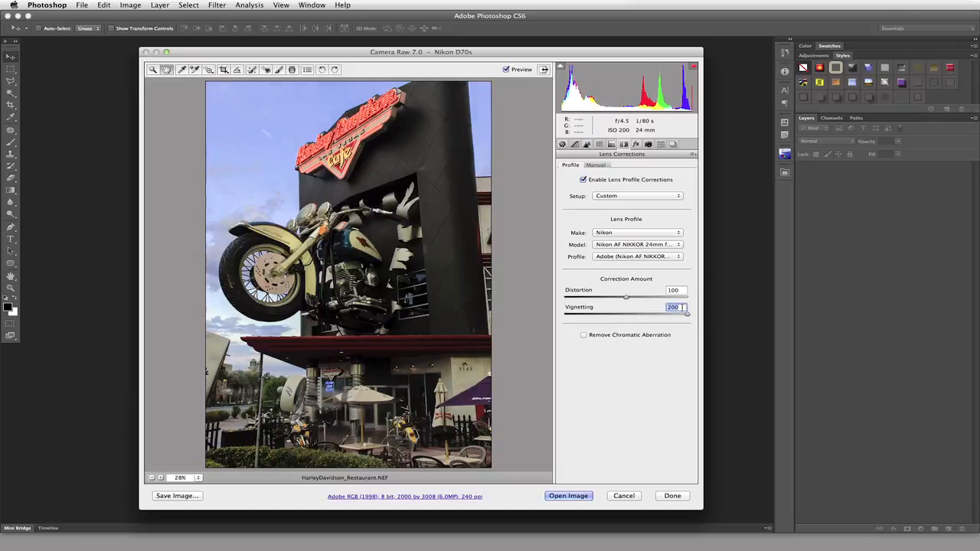
drag(687, 314, 567, 314)
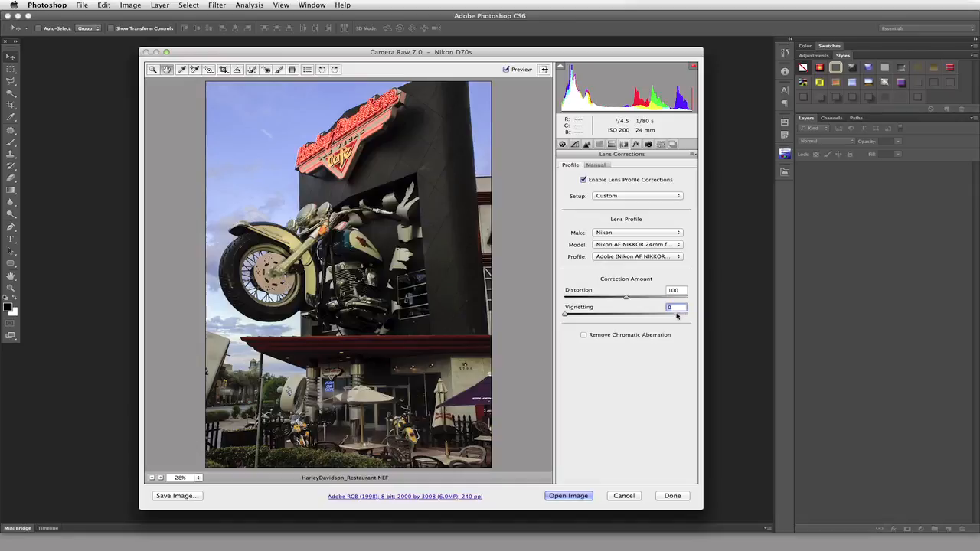
drag(565, 314, 626, 312)
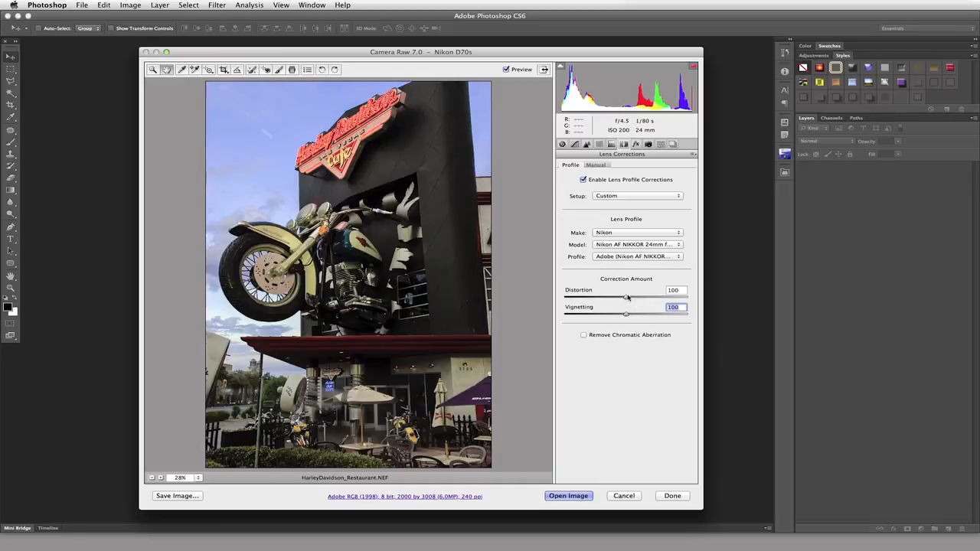
mouse_move(627, 297)
mouse_down()
mouse_move(711, 302)
mouse_move(557, 308)
mouse_move(627, 299)
mouse_up()
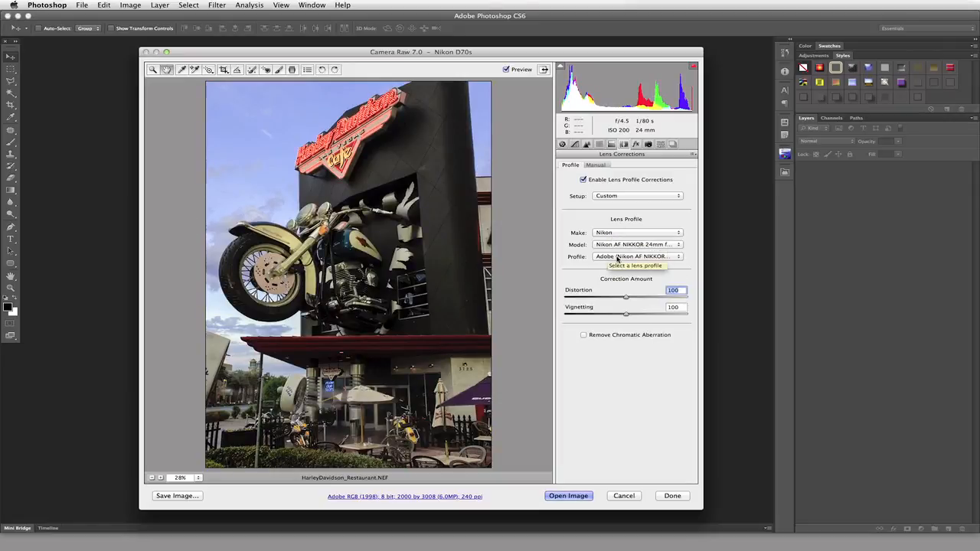
Step: Enable Remove Chromatic Aberration for the photo in the profile-based lens corrections
click(585, 341)
Step: Try the manual vertical transform at +100 and -100 and the horizontal transform at -58, resetting each to 0
click(600, 165)
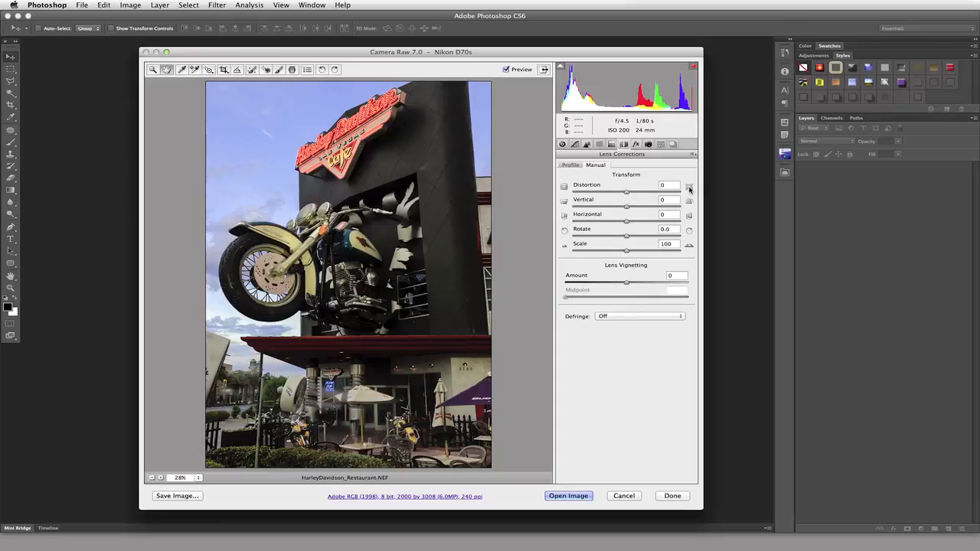
drag(627, 207, 682, 208)
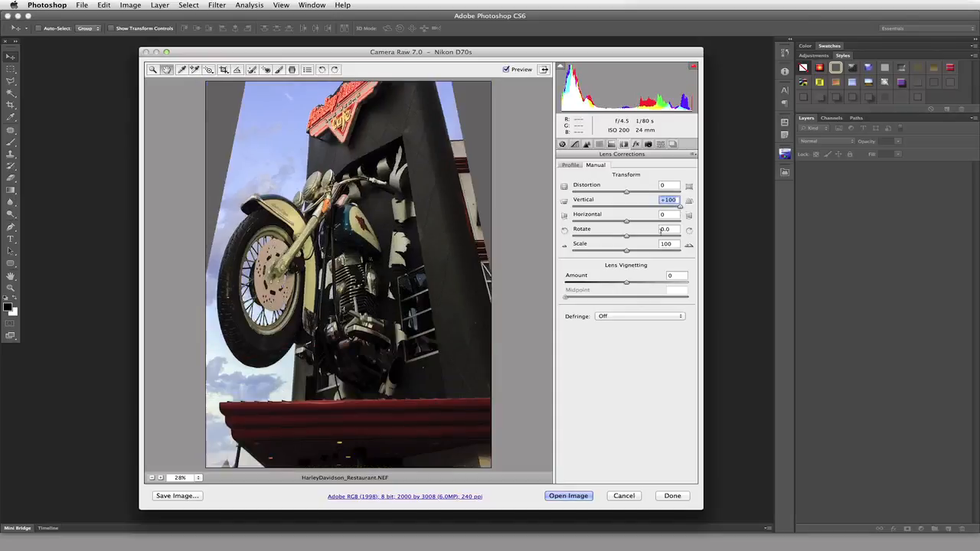
drag(681, 208, 553, 215)
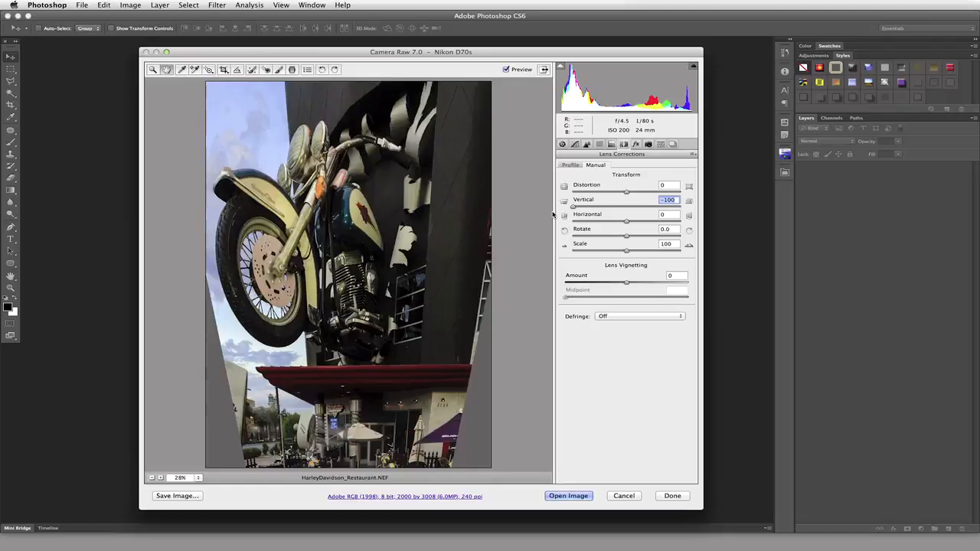
text(0)
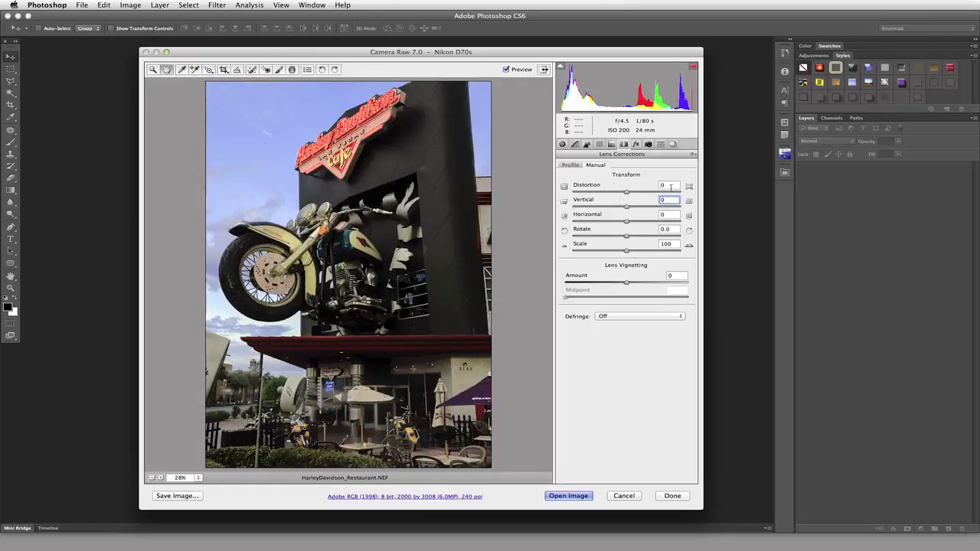
drag(626, 221, 599, 225)
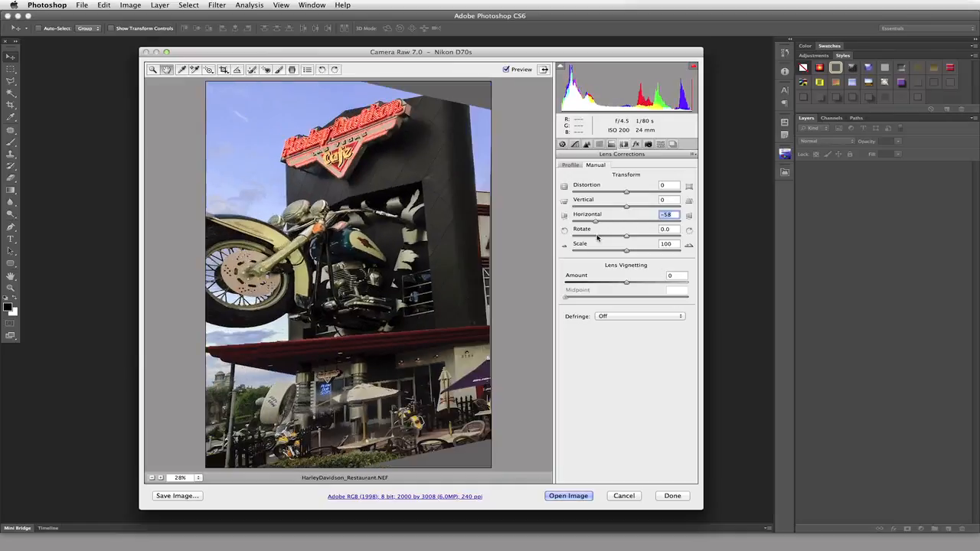
text(0)
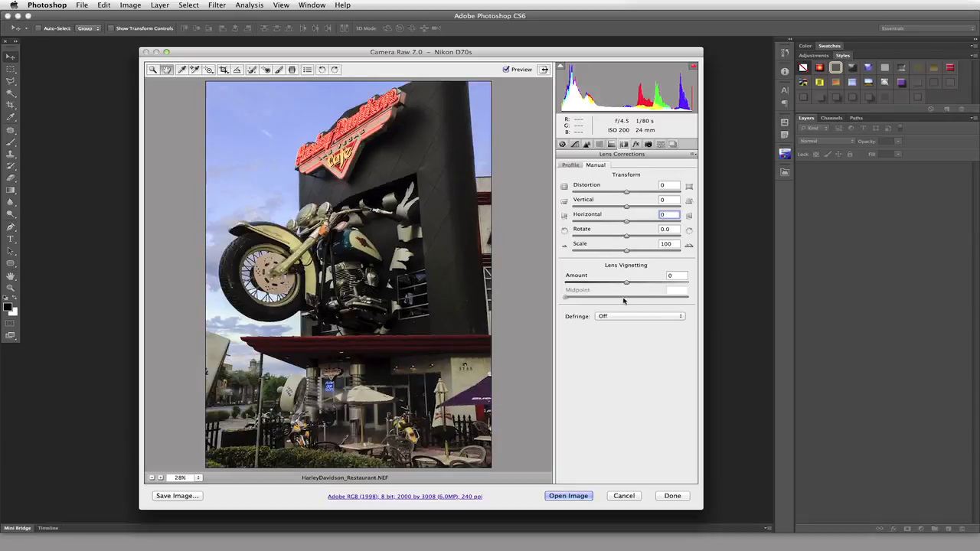
Step: Try a manual lens vignetting amount of -100 with midpoints of 6, 100 and 0, and reset the amount to 0
drag(627, 283, 539, 282)
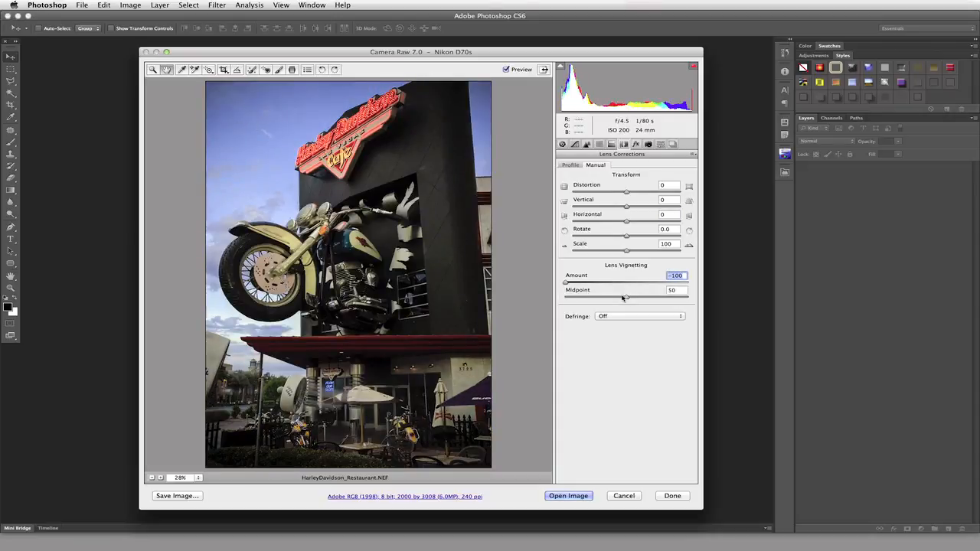
drag(628, 300, 572, 299)
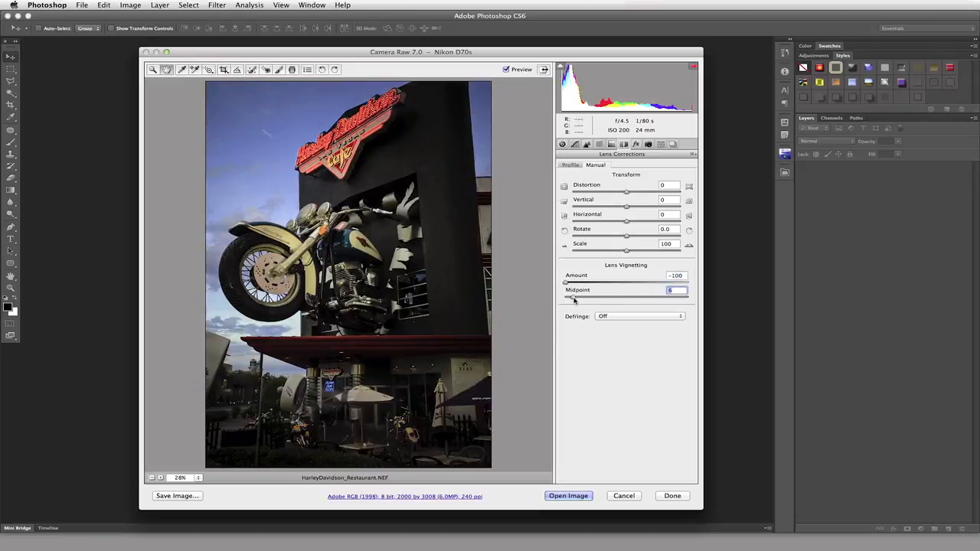
drag(573, 298, 694, 306)
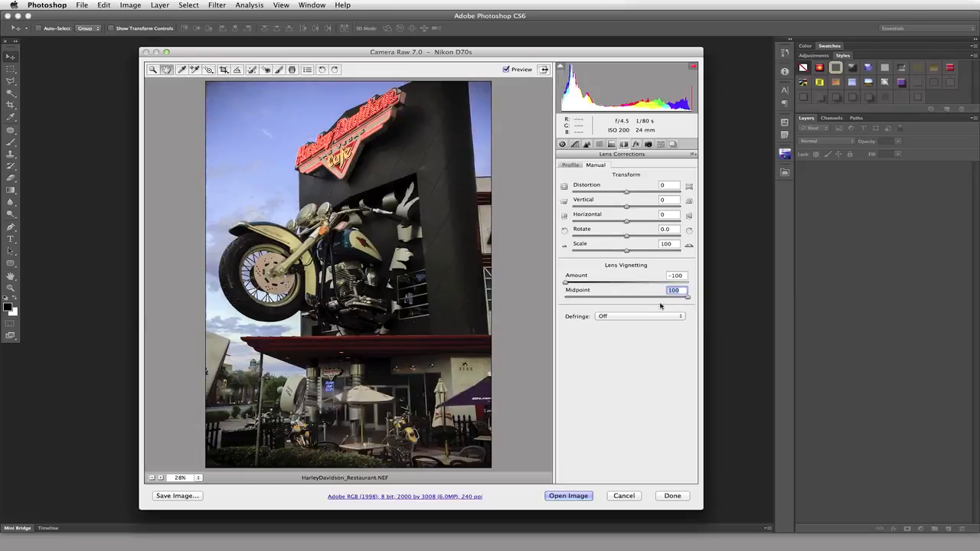
text(0)
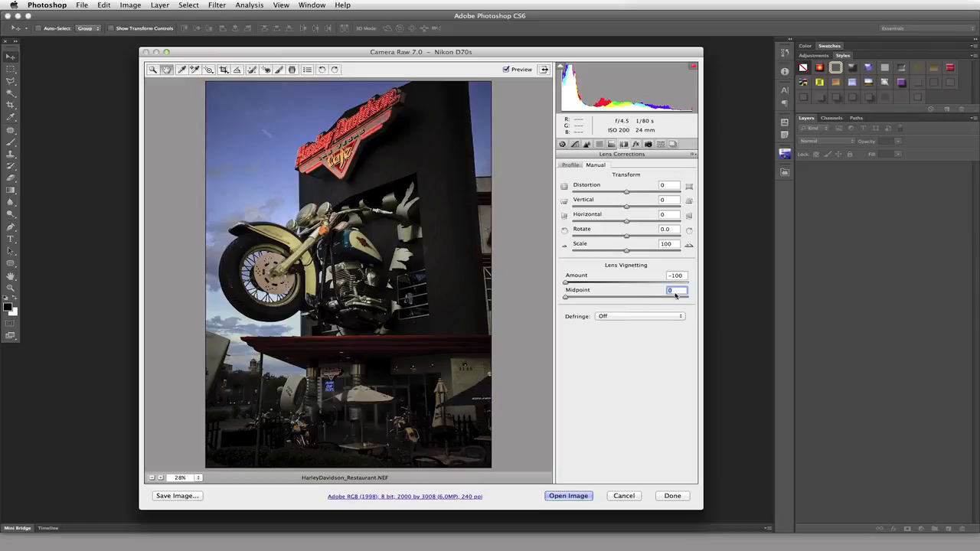
click(678, 276)
text(0)
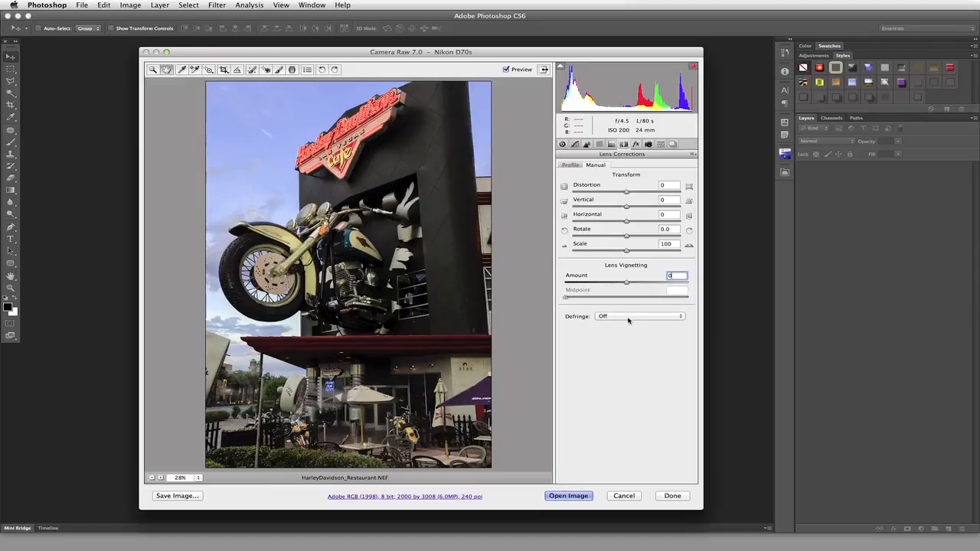
Step: Review the Defringe choices, keep the setting at Off, and return to the profile-based lens corrections
click(633, 317)
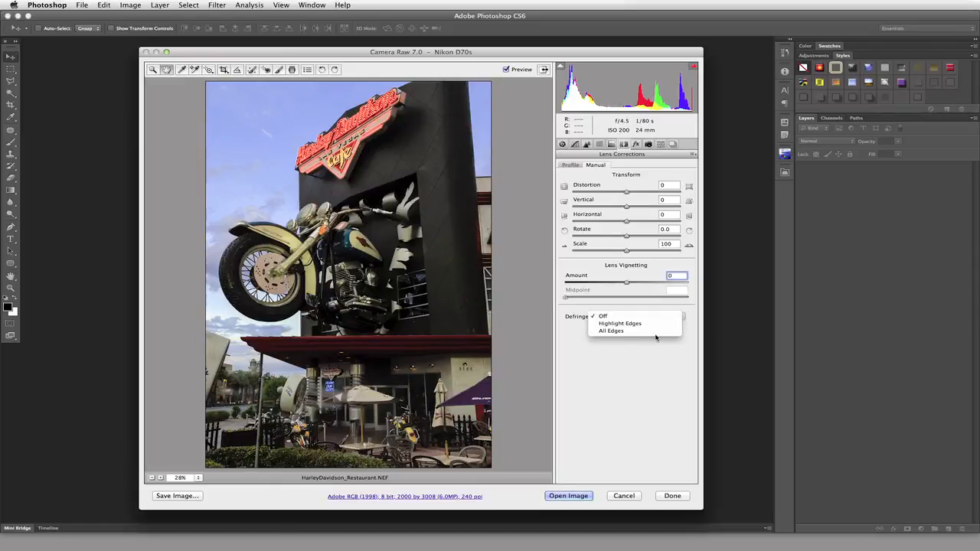
click(654, 316)
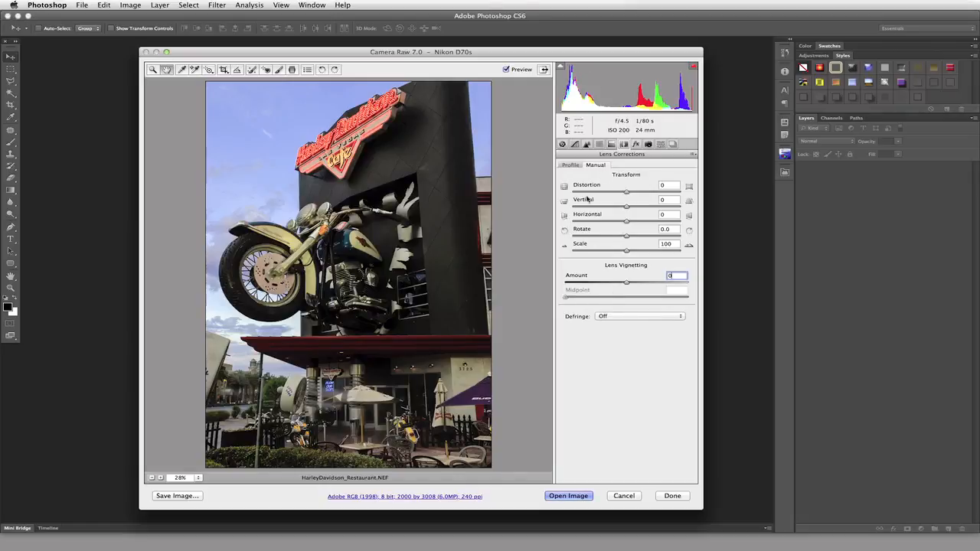
click(572, 165)
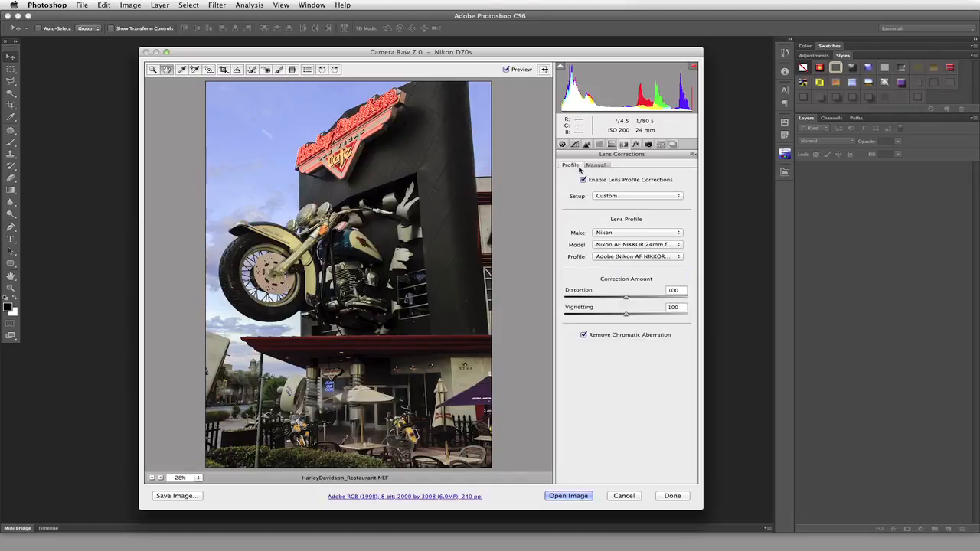